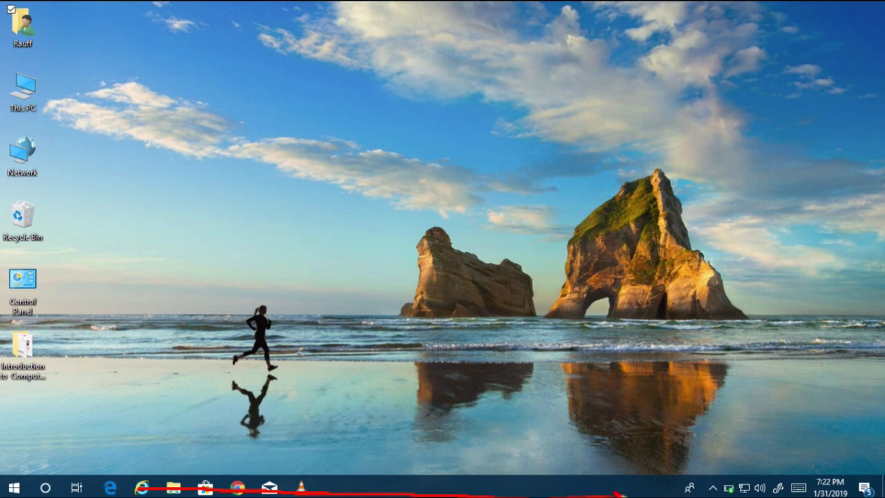
{"action": "mouse_move", "coordinate": [665, 490]}
{"action": "left_mouse_down"}
{"action": "mouse_move", "coordinate": [669, 480]}
{"action": "mouse_move", "coordinate": [318, 471]}
{"action": "mouse_move", "coordinate": [142, 478]}
{"action": "mouse_move", "coordinate": [138, 488]}
{"action": "left_mouse_up"}
{"action": "key", "text": "Escape"}
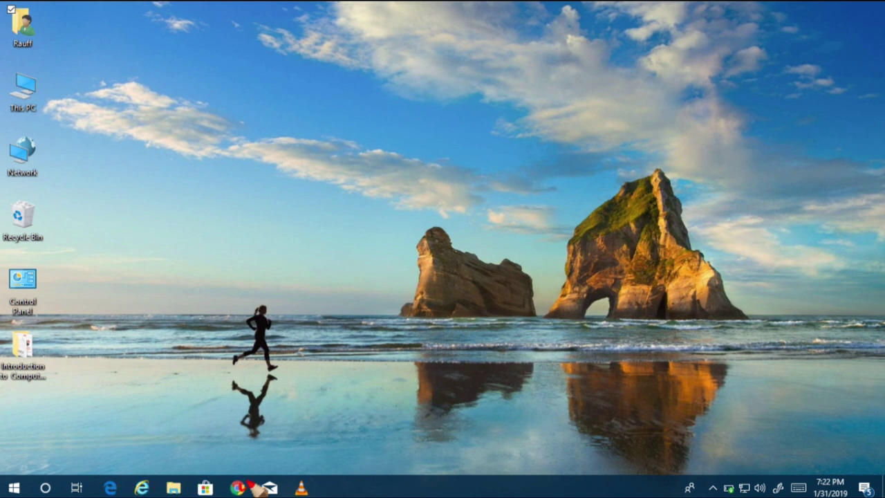
{"action": "left_click_drag", "start_coordinate": [237, 487], "coordinate": [254, 482]}
{"action": "left_click_drag", "start_coordinate": [171, 487], "coordinate": [199, 482]}
{"action": "left_click_drag", "start_coordinate": [142, 487], "coordinate": [169, 482]}
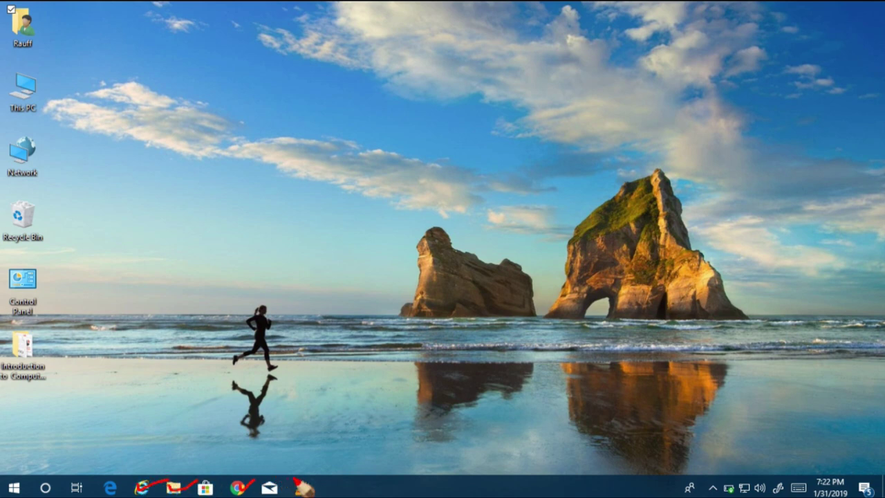
{"action": "left_click_drag", "start_coordinate": [302, 489], "coordinate": [325, 483]}
Open the personal user folder from the desktop, preview its running window on the taskbar, and close it.
{"action": "double_click", "coordinate": [24, 32]}
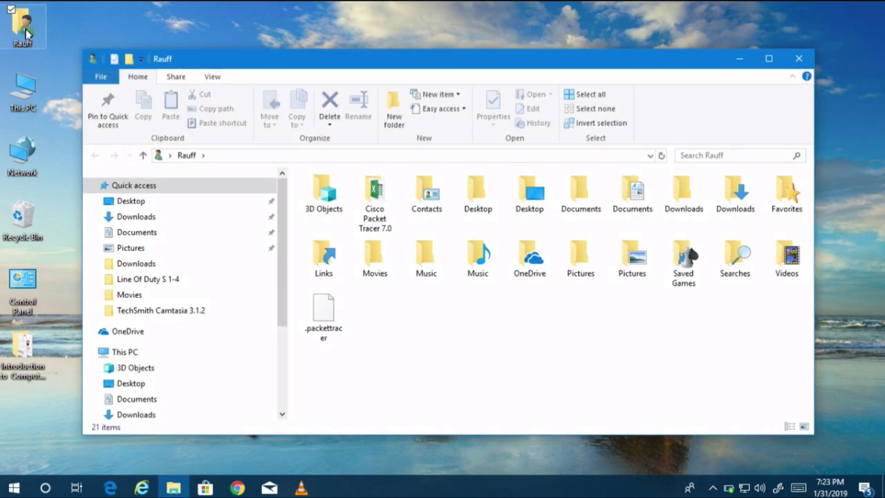
{"action": "mouse_move", "coordinate": [174, 489]}
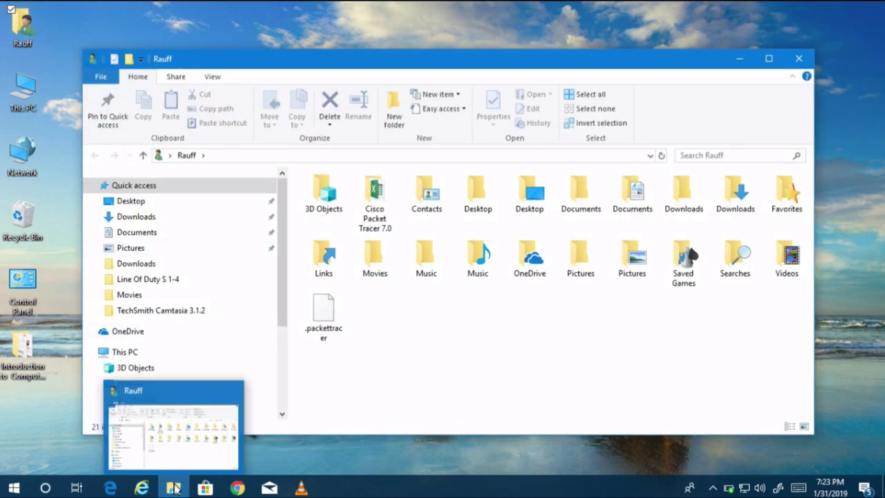
{"action": "left_click", "coordinate": [799, 58]}
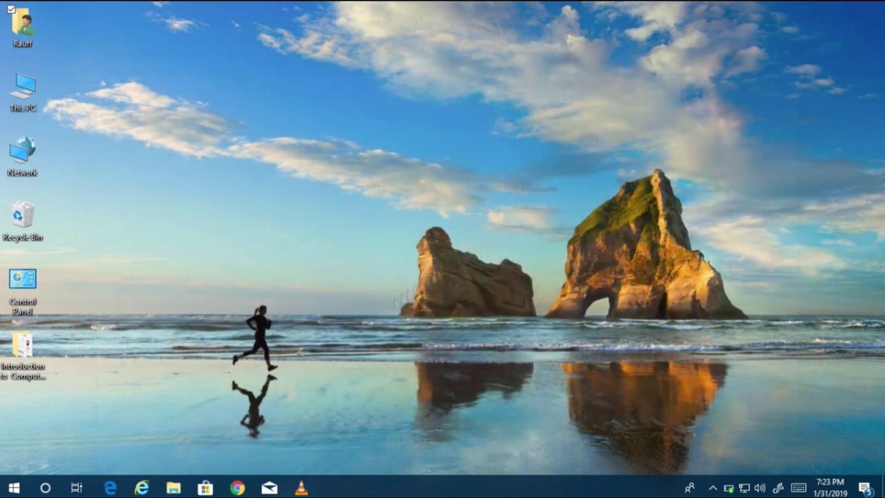
Launch OneNote and minimise its window so it keeps running on the taskbar.
{"action": "left_click", "coordinate": [13, 484]}
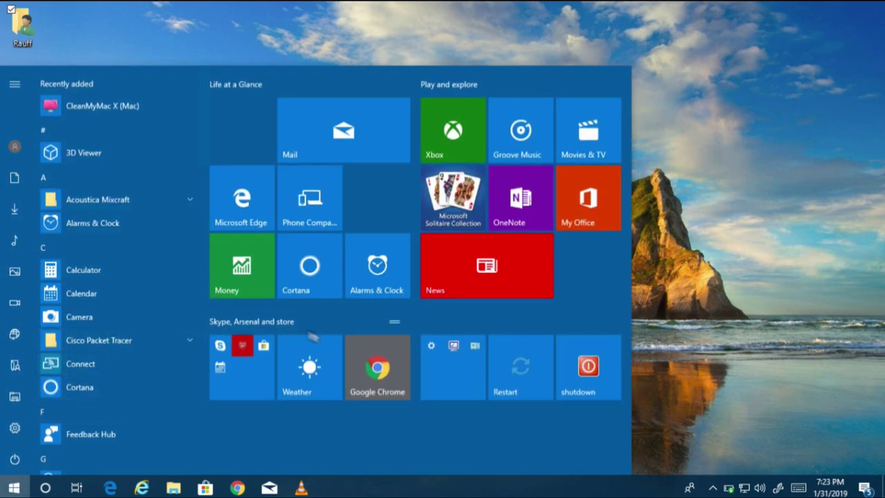
{"action": "left_click", "coordinate": [524, 211]}
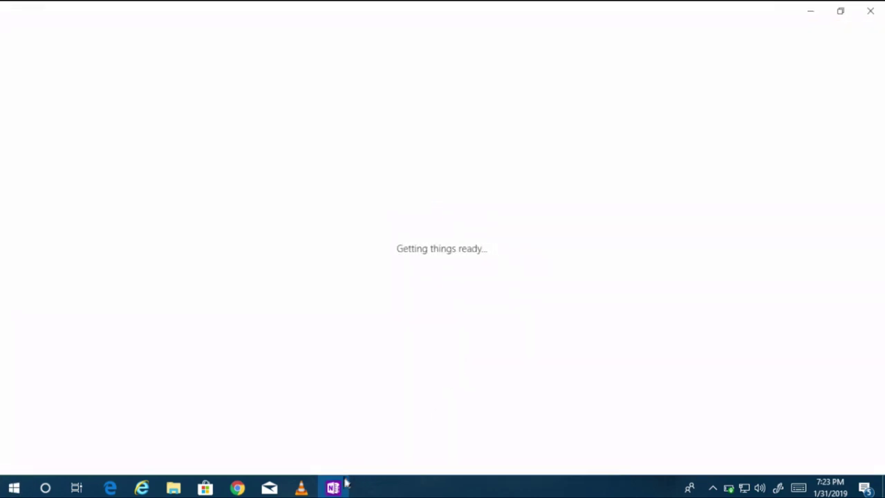
{"action": "mouse_move", "coordinate": [334, 490]}
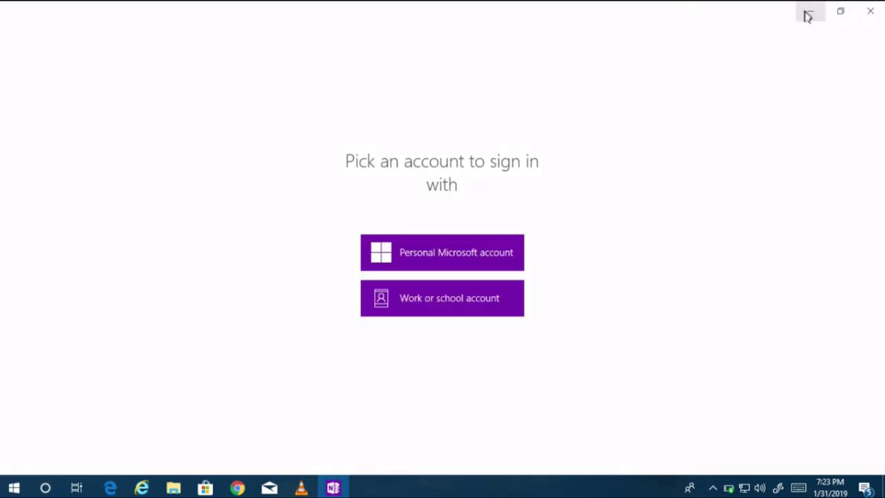
{"action": "left_click", "coordinate": [808, 15]}
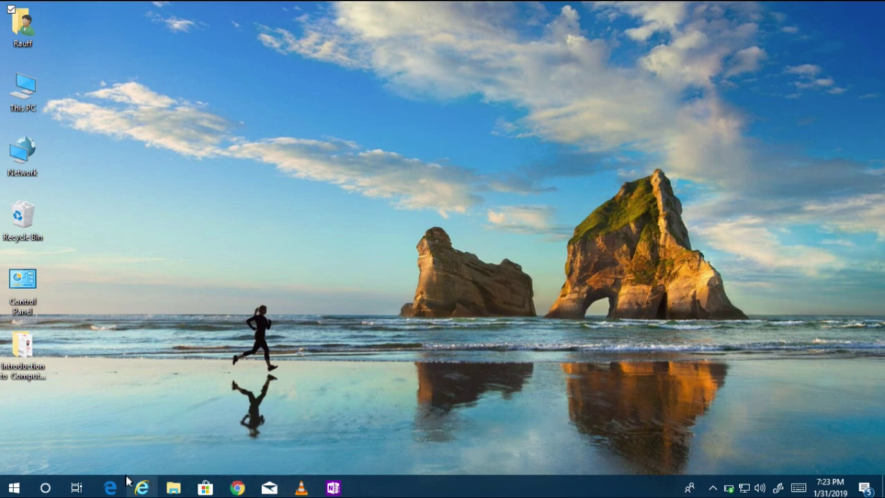
{"action": "mouse_move", "coordinate": [353, 491]}
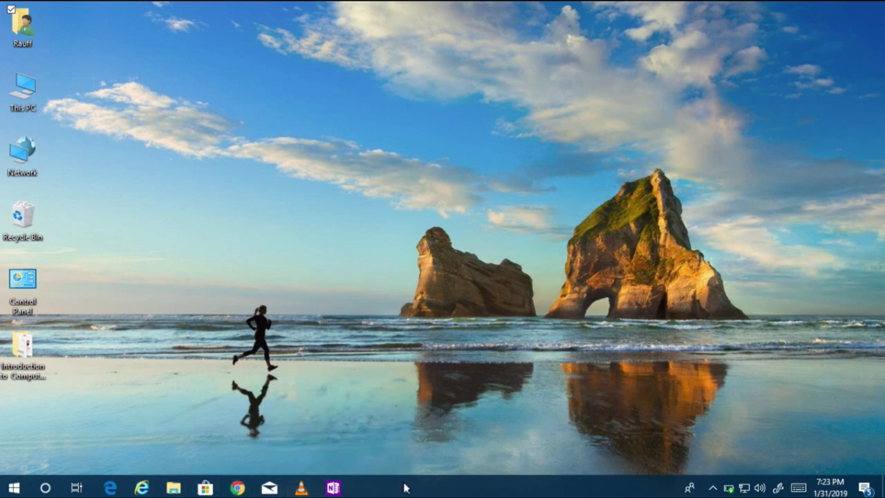
Pin the Maps app from the installed apps list to the taskbar, after OneNote.
{"action": "key", "text": "super"}
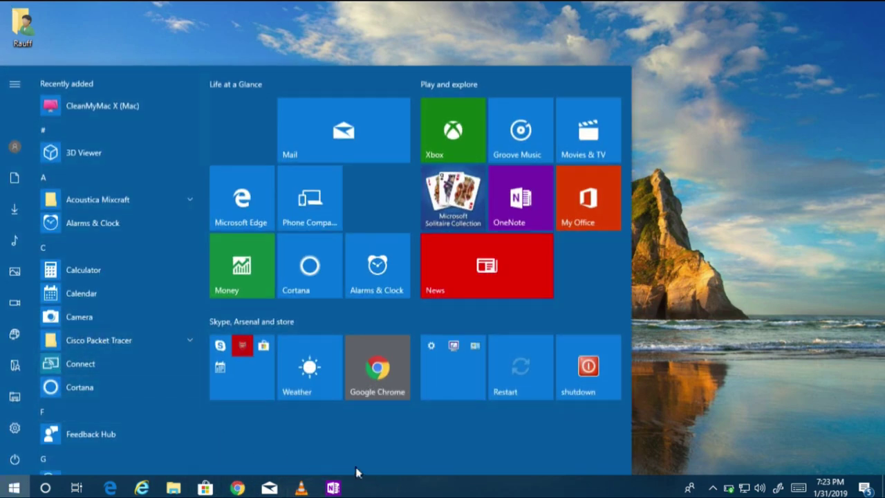
{"action": "scroll", "coordinate": [135, 360], "scroll_direction": "down", "scroll_amount": 5}
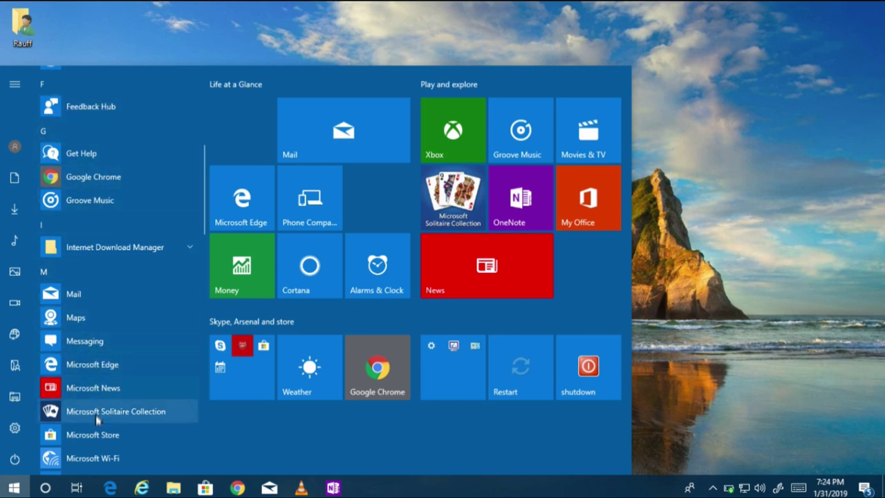
{"action": "scroll", "coordinate": [94, 361], "scroll_direction": "down", "scroll_amount": 1}
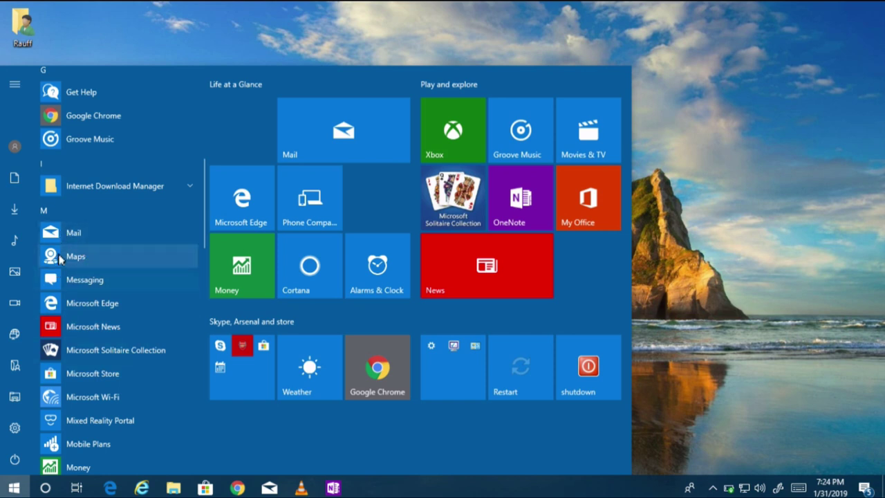
{"action": "left_click_drag", "start_coordinate": [57, 258], "coordinate": [370, 491]}
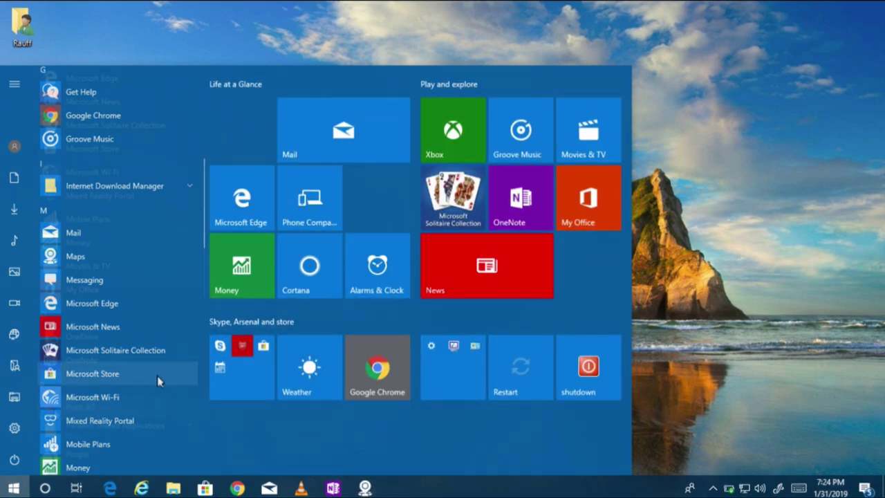
Pin Paint 3D and Twitter from the installed apps list to the taskbar, after Maps.
{"action": "scroll", "coordinate": [54, 404], "scroll_direction": "down", "scroll_amount": 3}
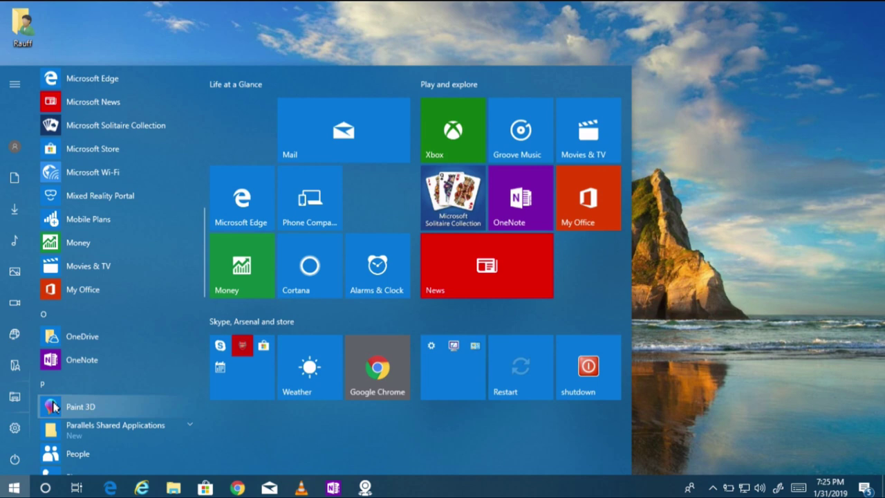
{"action": "mouse_move", "coordinate": [54, 407]}
{"action": "left_mouse_down"}
{"action": "mouse_move", "coordinate": [207, 411]}
{"action": "mouse_move", "coordinate": [383, 453]}
{"action": "mouse_move", "coordinate": [394, 487]}
{"action": "left_mouse_up"}
{"action": "scroll", "coordinate": [111, 346], "scroll_direction": "down", "scroll_amount": 5}
{"action": "mouse_move", "coordinate": [73, 374]}
{"action": "left_mouse_down"}
{"action": "mouse_move", "coordinate": [387, 446]}
{"action": "mouse_move", "coordinate": [437, 489]}
{"action": "left_mouse_up"}
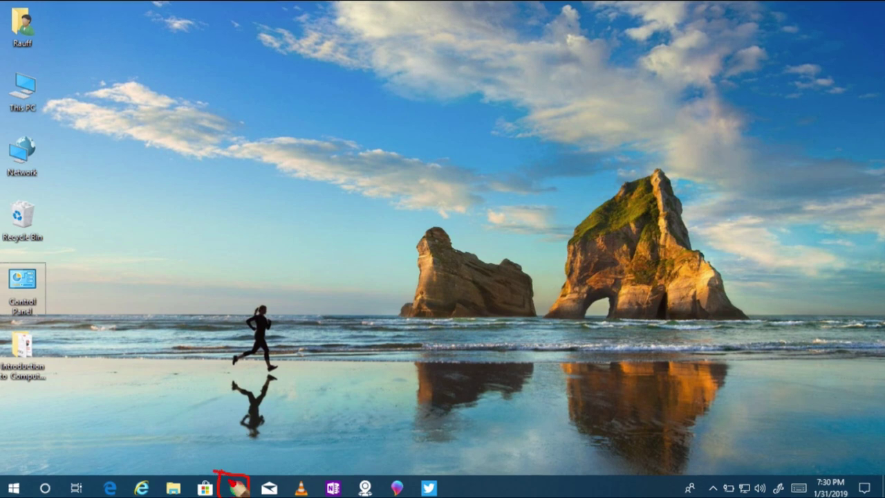
Launch Google Chrome and open three additional browser windows from its taskbar icon.
{"action": "left_click", "coordinate": [239, 488]}
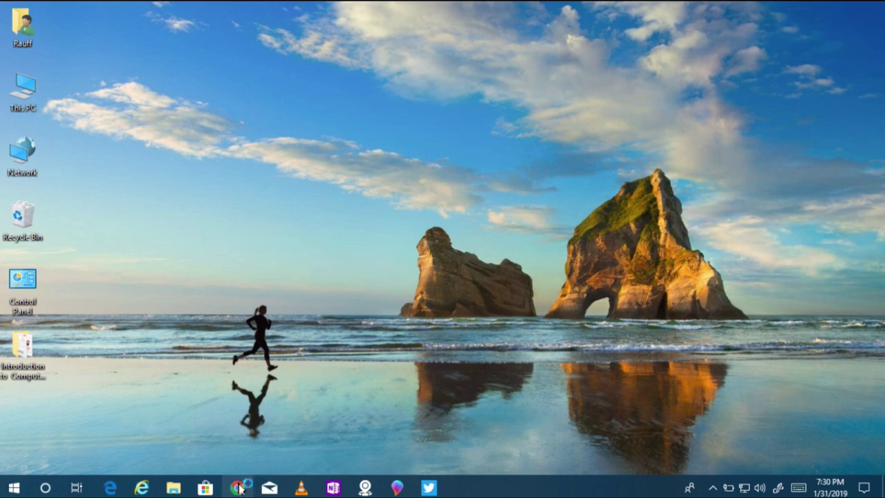
{"action": "right_click", "coordinate": [239, 488]}
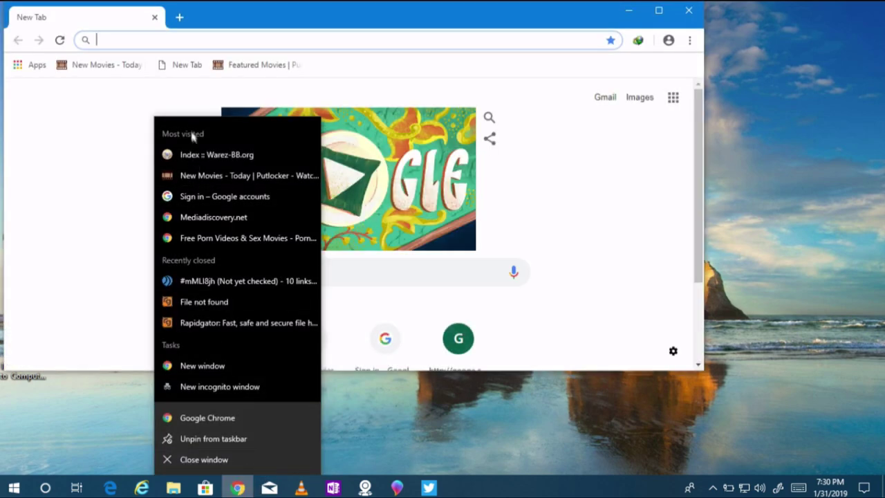
{"action": "left_click", "coordinate": [229, 488]}
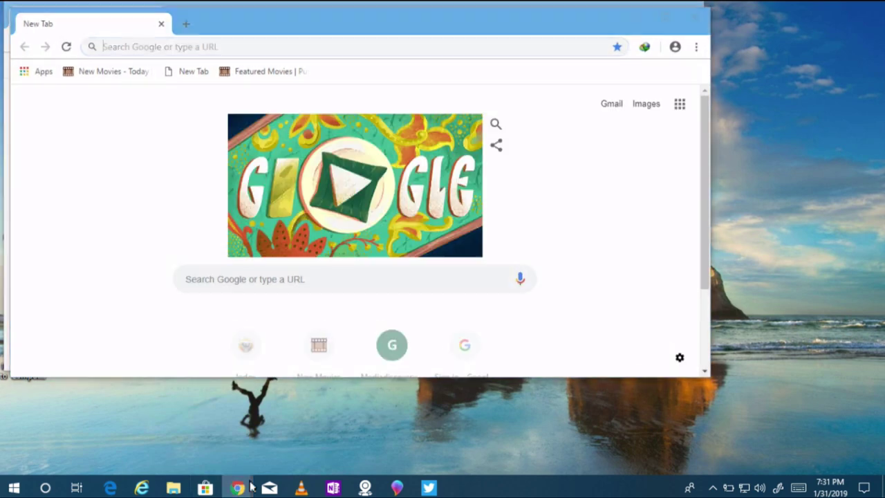
{"action": "right_click", "coordinate": [235, 488]}
{"action": "left_click", "coordinate": [216, 366]}
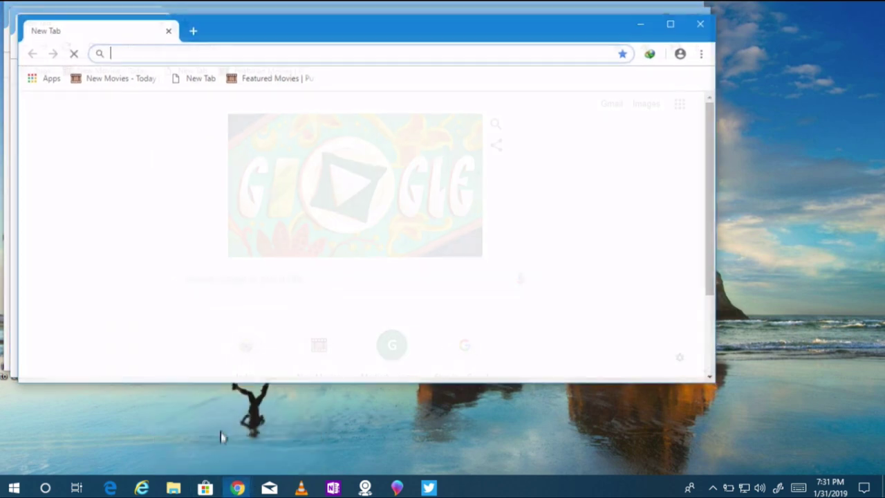
{"action": "right_click", "coordinate": [237, 488]}
{"action": "left_click", "coordinate": [235, 365]}
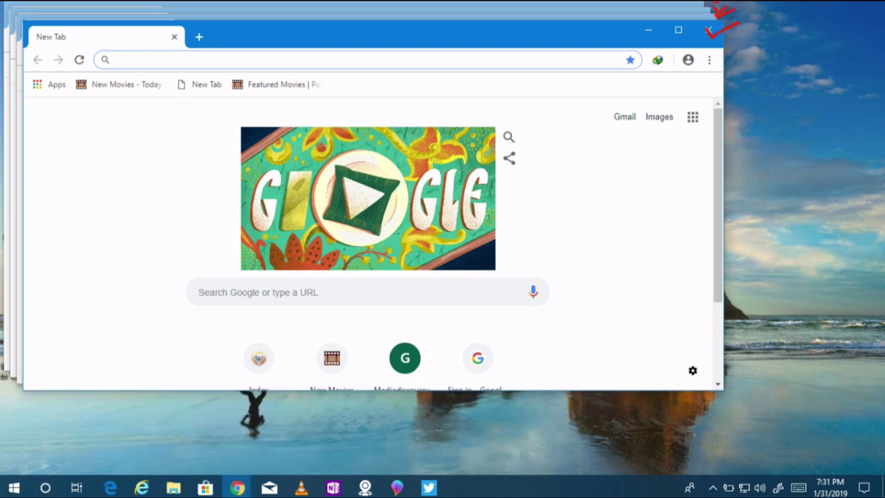
{"action": "left_click", "coordinate": [237, 488]}
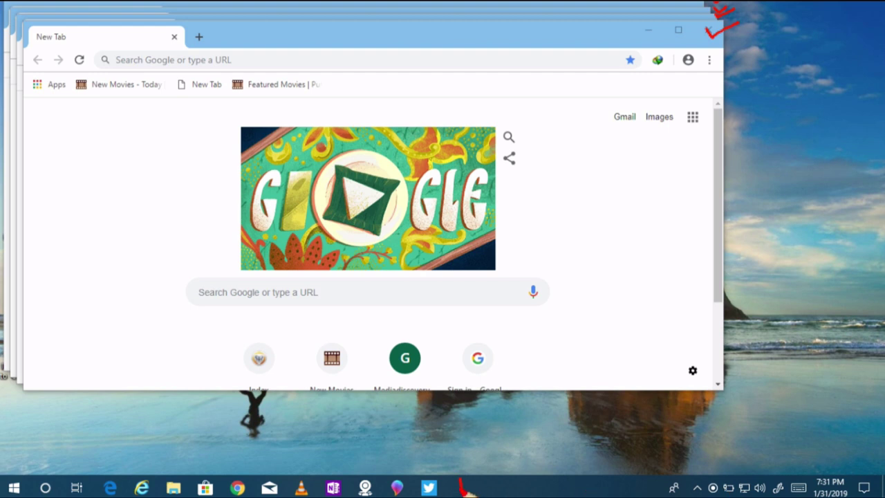
{"action": "mouse_move", "coordinate": [461, 492]}
{"action": "left_mouse_down"}
{"action": "mouse_move", "coordinate": [517, 483]}
{"action": "mouse_move", "coordinate": [503, 485]}
{"action": "left_mouse_up"}
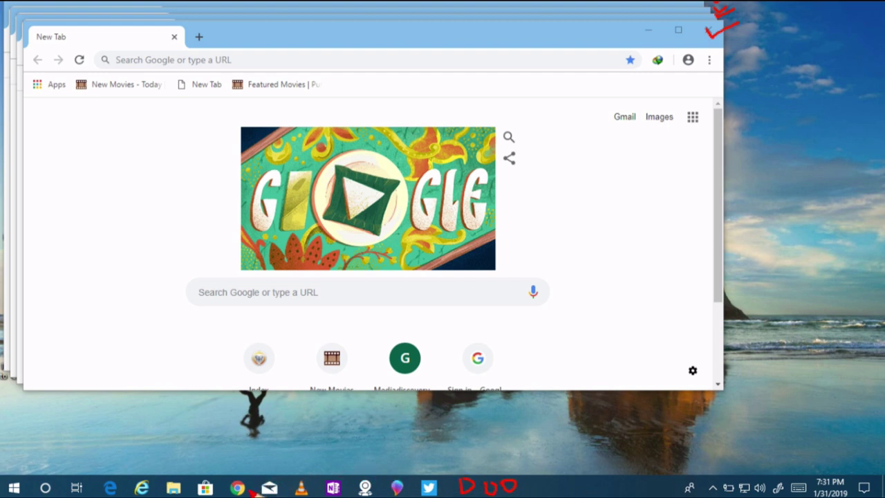
{"action": "left_click_drag", "start_coordinate": [243, 487], "coordinate": [269, 461]}
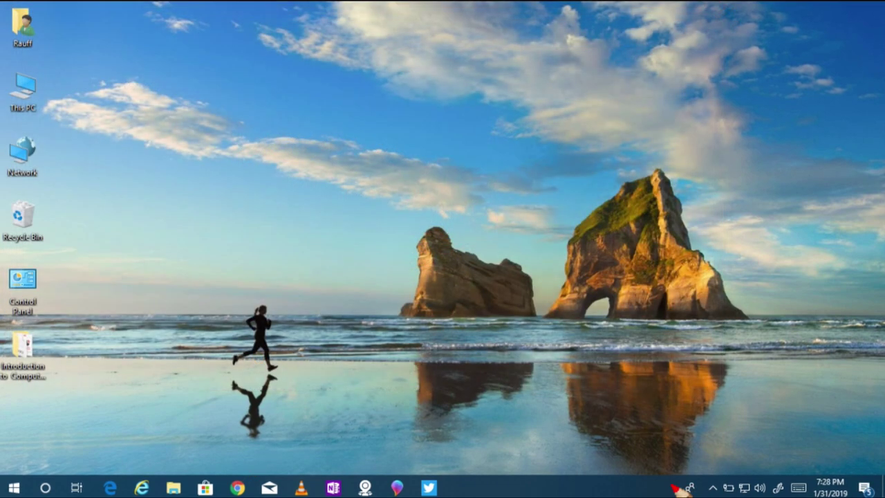
{"action": "left_click_drag", "start_coordinate": [672, 490], "coordinate": [847, 491]}
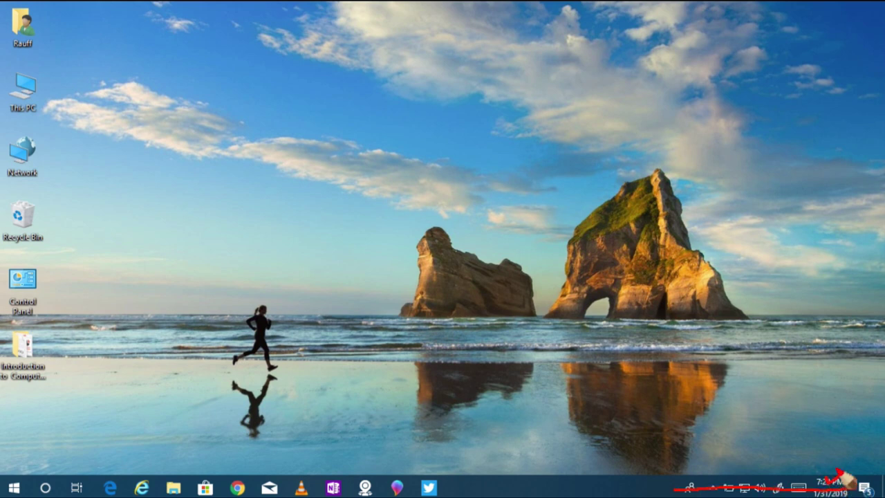
{"action": "left_click_drag", "start_coordinate": [843, 471], "coordinate": [829, 486]}
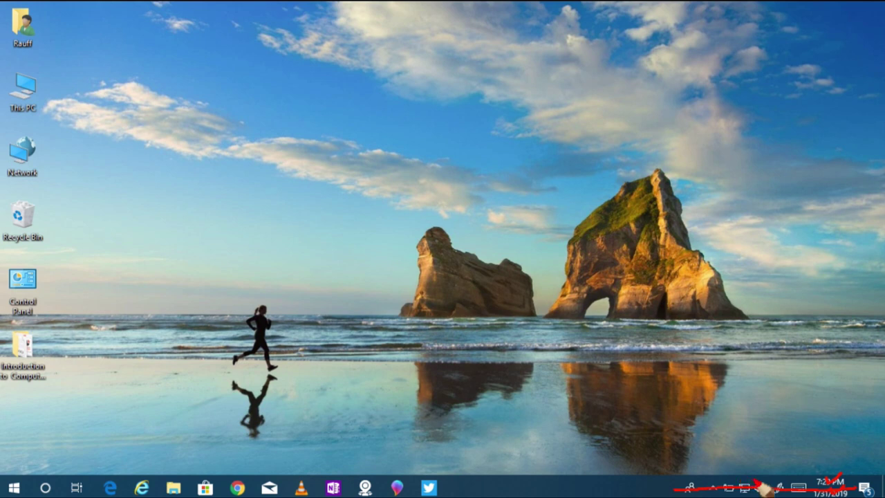
{"action": "mouse_move", "coordinate": [759, 480]}
{"action": "left_mouse_down"}
{"action": "mouse_move", "coordinate": [766, 488]}
{"action": "mouse_move", "coordinate": [779, 474]}
{"action": "mouse_move", "coordinate": [752, 484]}
{"action": "mouse_move", "coordinate": [764, 470]}
{"action": "left_mouse_up"}
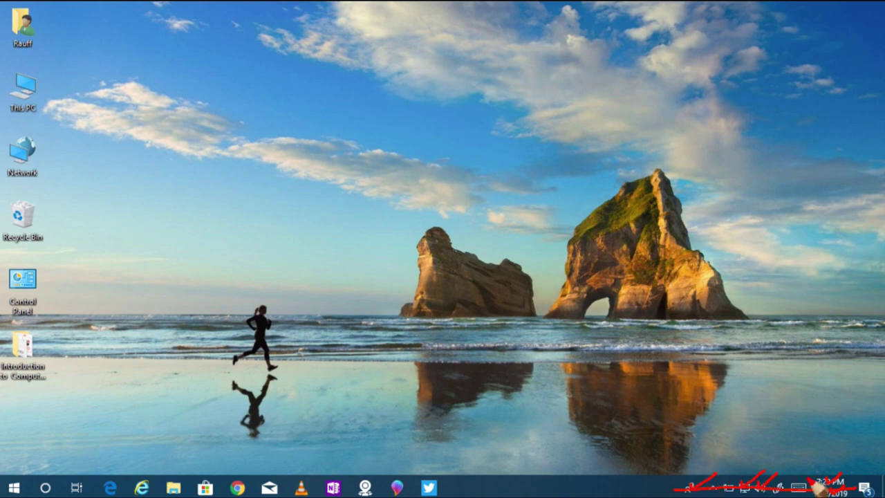
{"action": "left_click_drag", "start_coordinate": [804, 484], "coordinate": [818, 486]}
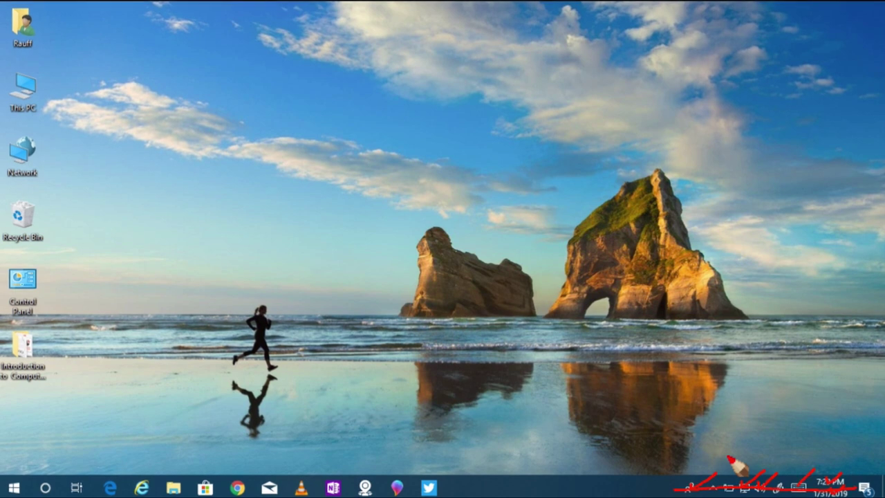
{"action": "mouse_move", "coordinate": [762, 411]}
{"action": "left_mouse_down"}
{"action": "mouse_move", "coordinate": [764, 468]}
{"action": "mouse_move", "coordinate": [871, 459]}
{"action": "mouse_move", "coordinate": [879, 404]}
{"action": "mouse_move", "coordinate": [763, 405]}
{"action": "left_mouse_up"}
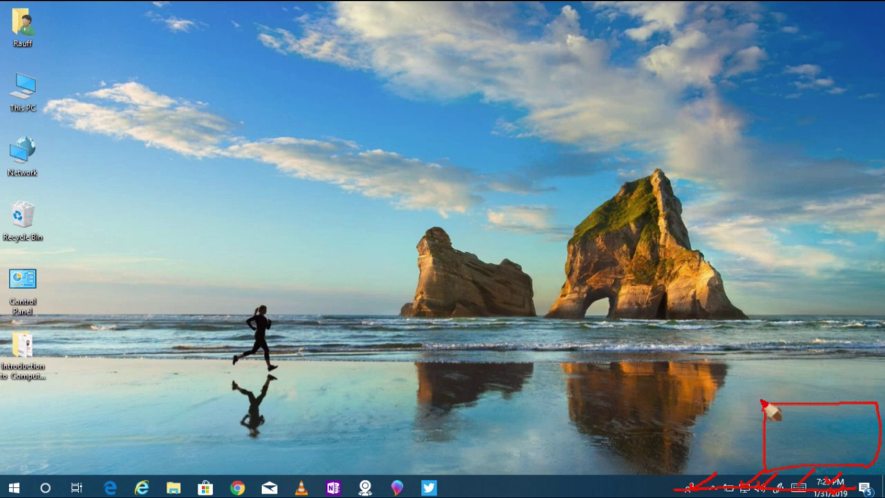
{"action": "key", "text": "e"}
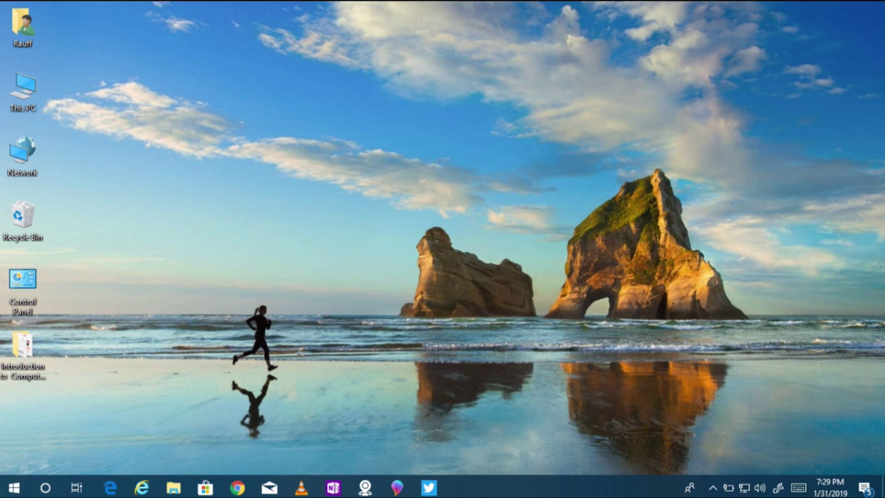
View the notifications and quick actions in the action center, and close it.
{"action": "left_click", "coordinate": [865, 488]}
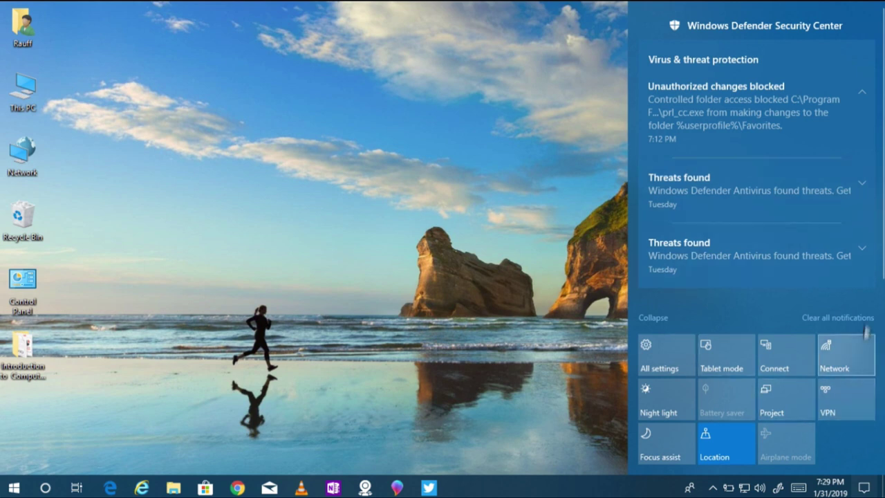
{"action": "left_click", "coordinate": [863, 488]}
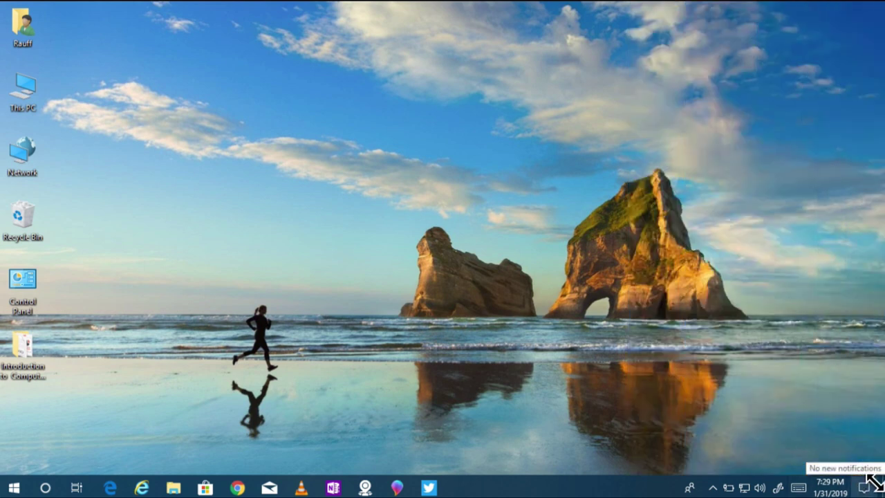